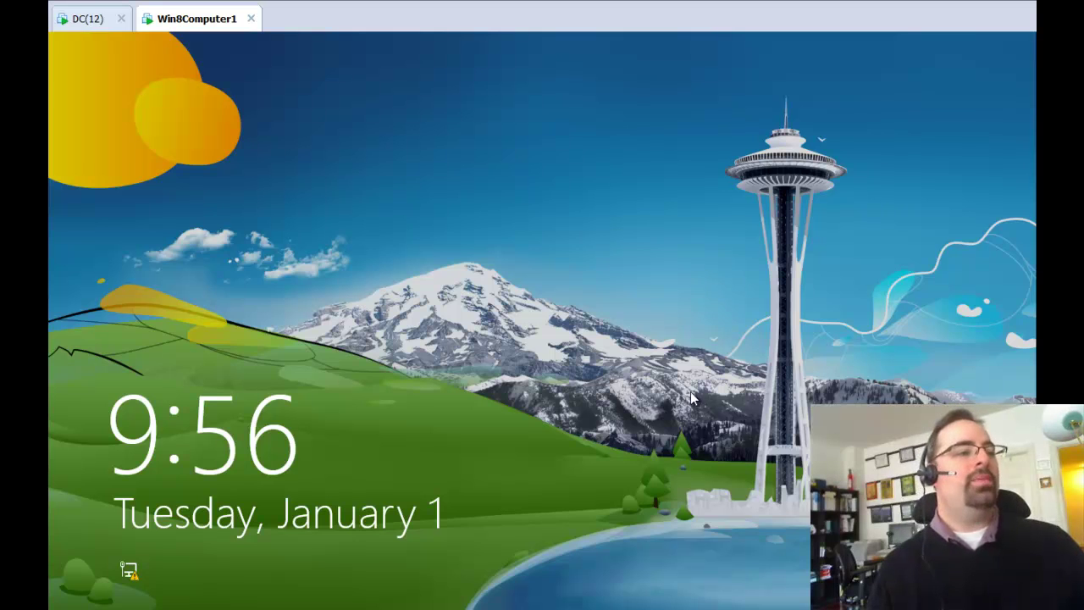
Step: Sign in to the FABRIKAM domain on Win8Computer1 as westsalesuser8
{"action": "left_click", "coordinate": [670, 339]}
{"action": "left_click", "coordinate": [636, 285]}
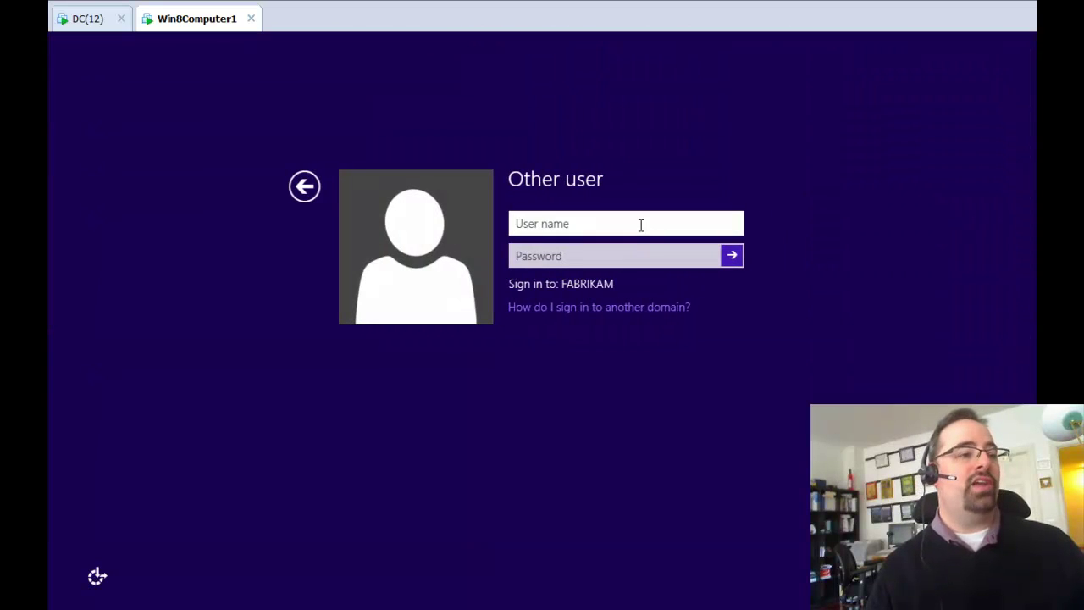
{"action": "type", "text": "westsalesuser8"}
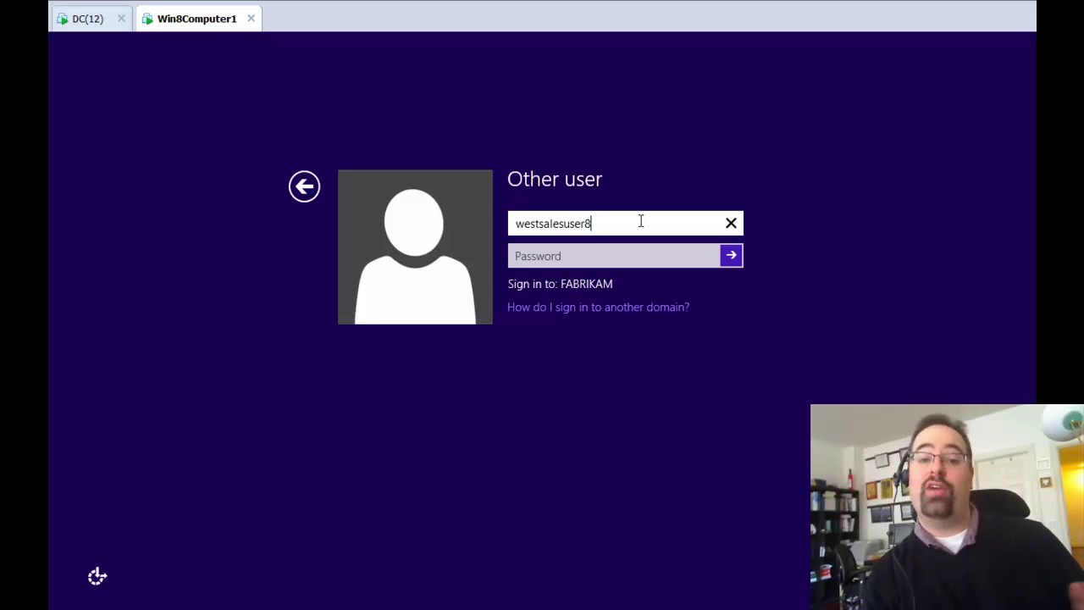
{"action": "key", "text": "Return"}
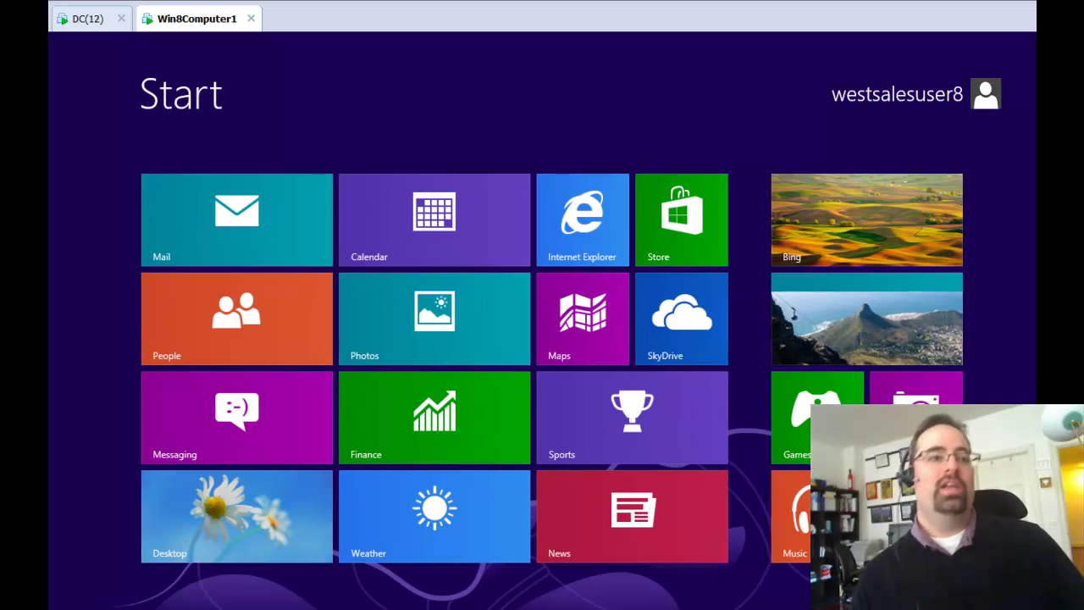
Step: Sign westsalesuser8 out of the Windows 8 computer
{"action": "key", "text": "ctrl+alt+Delete"}
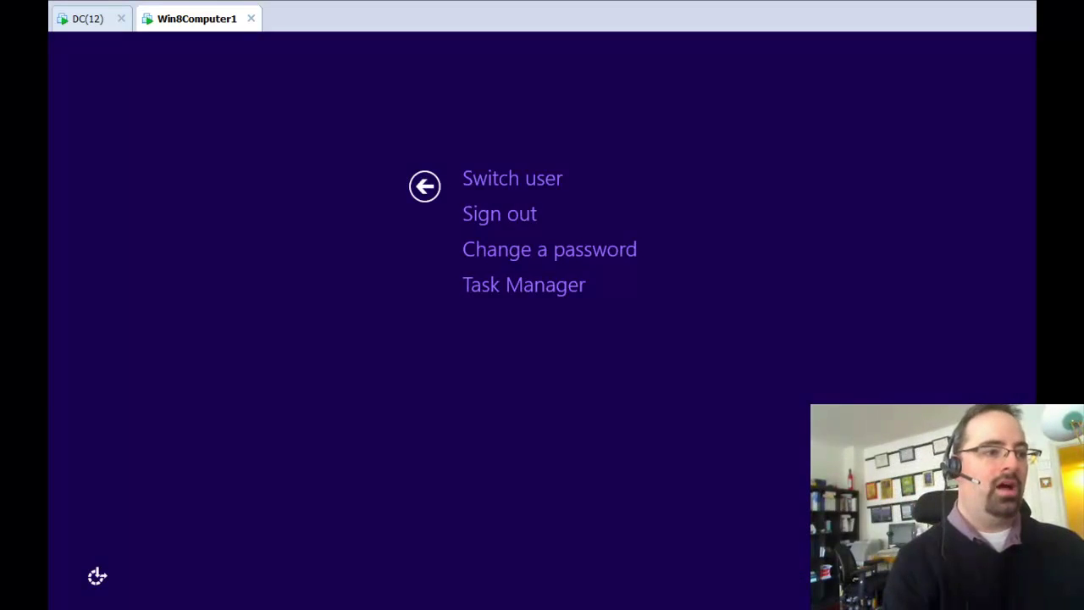
{"action": "key", "text": "Down"}
{"action": "key", "text": "Return"}
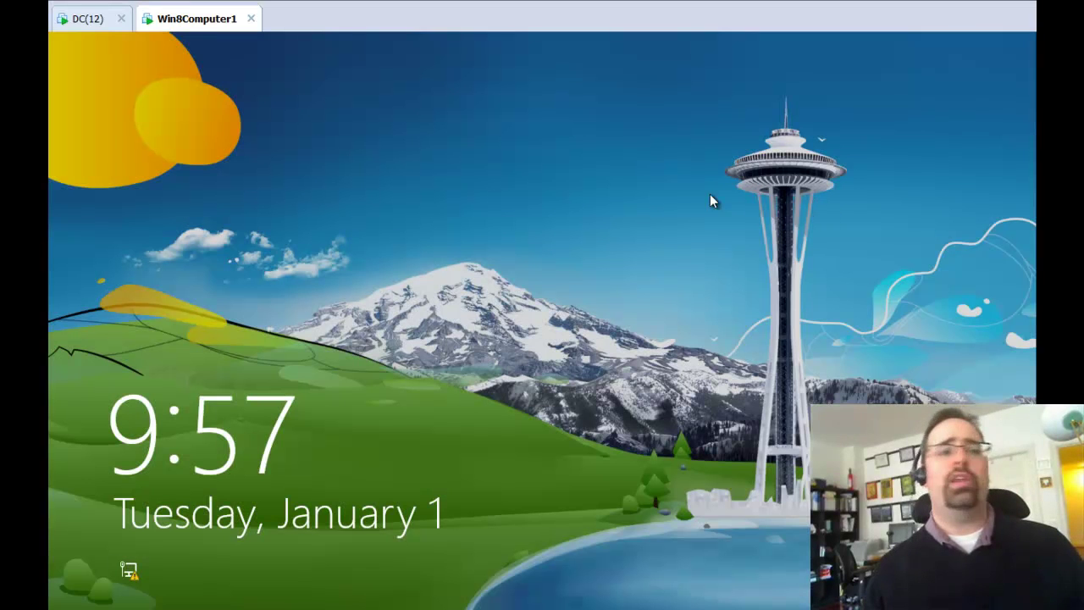
Step: Switch to the DC(12) machine and enable the No Anim policy link under the fabrikam.com domain
{"action": "left_click", "coordinate": [69, 20]}
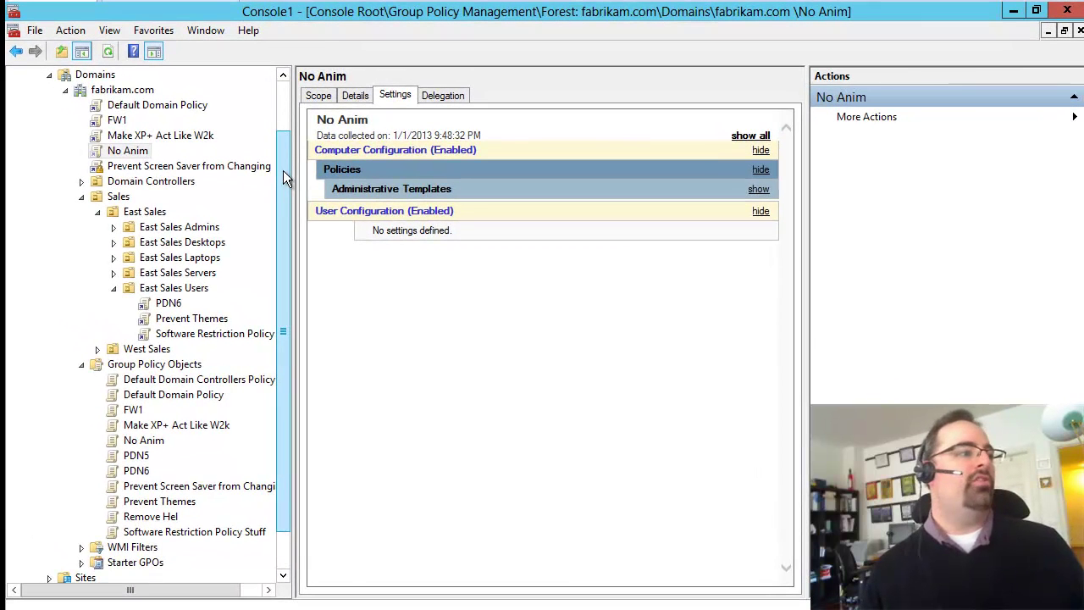
{"action": "left_click_drag", "start_coordinate": [288, 144], "coordinate": [288, 137]}
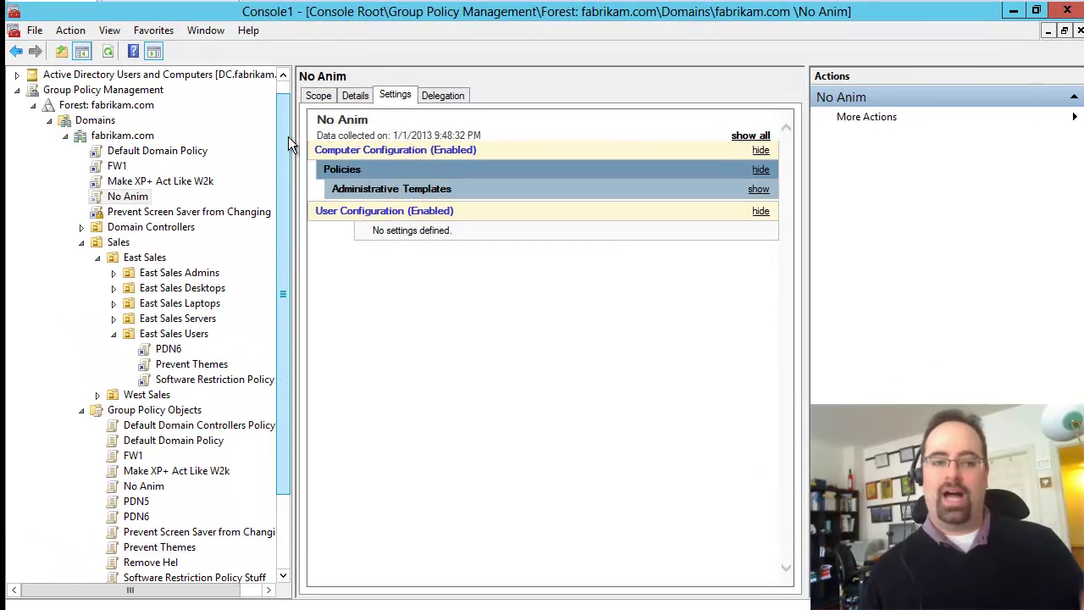
{"action": "right_click", "coordinate": [140, 202]}
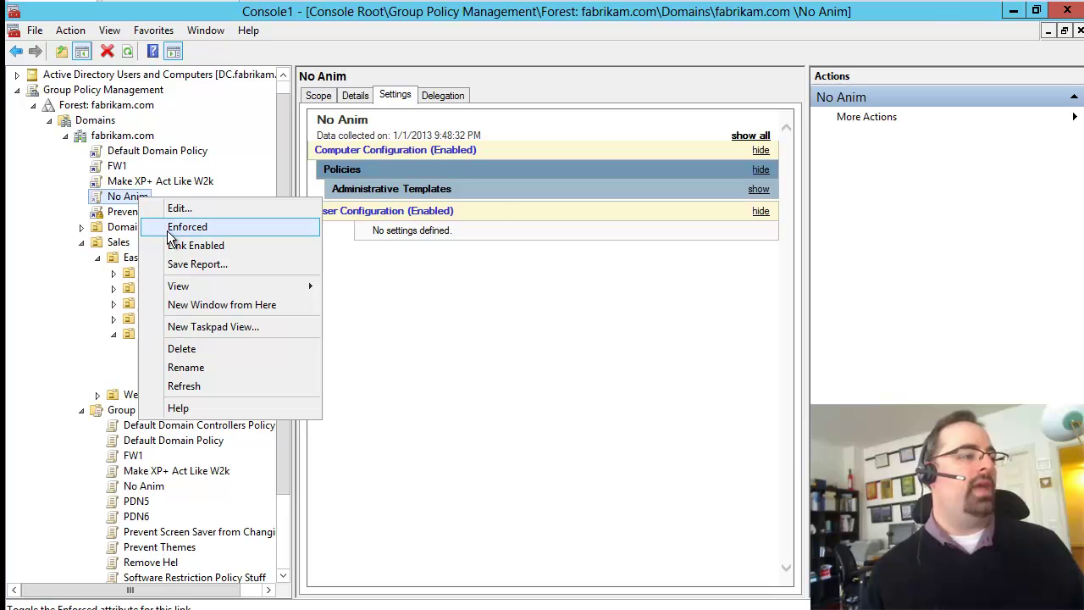
{"action": "left_click", "coordinate": [168, 244]}
Step: Open the No Anim policy for editing and go to the Logon settings under Computer Configuration, Policies, Administrative Templates, System
{"action": "right_click", "coordinate": [140, 201]}
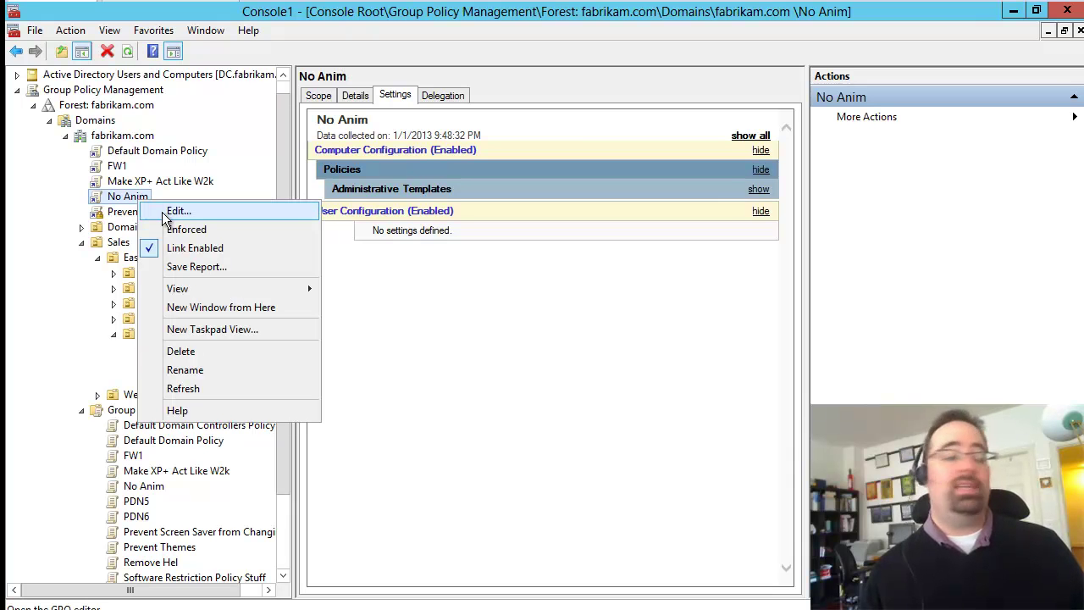
{"action": "left_click", "coordinate": [167, 216]}
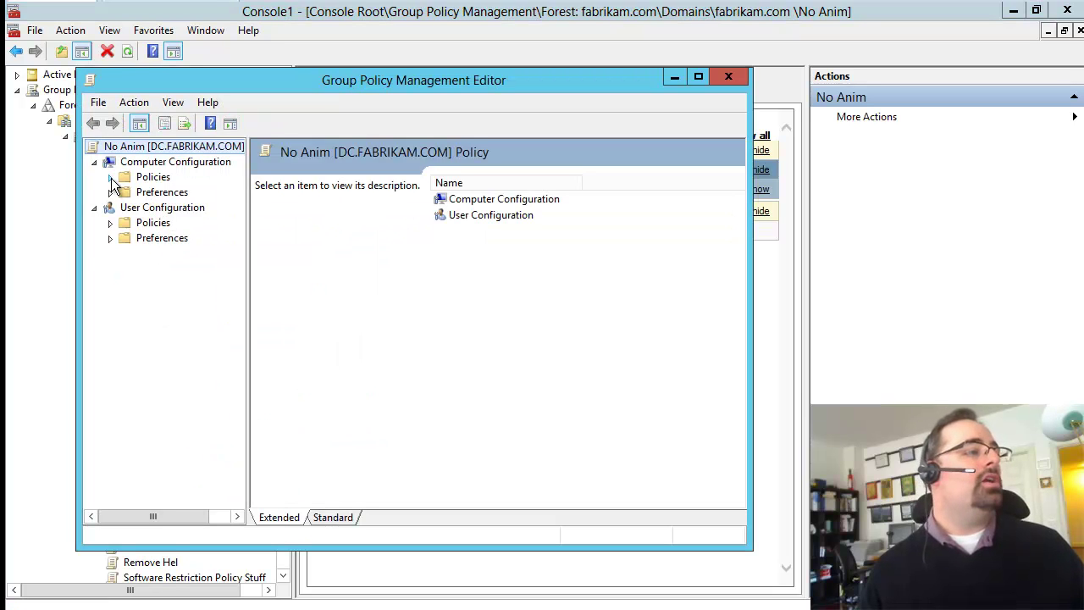
{"action": "left_click", "coordinate": [110, 177]}
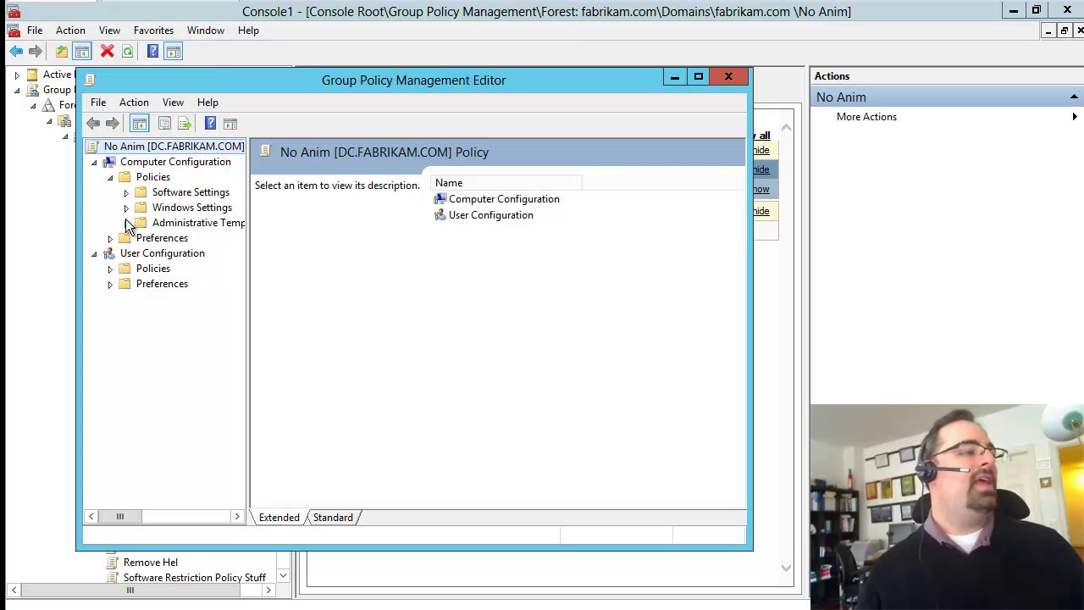
{"action": "left_click", "coordinate": [127, 225]}
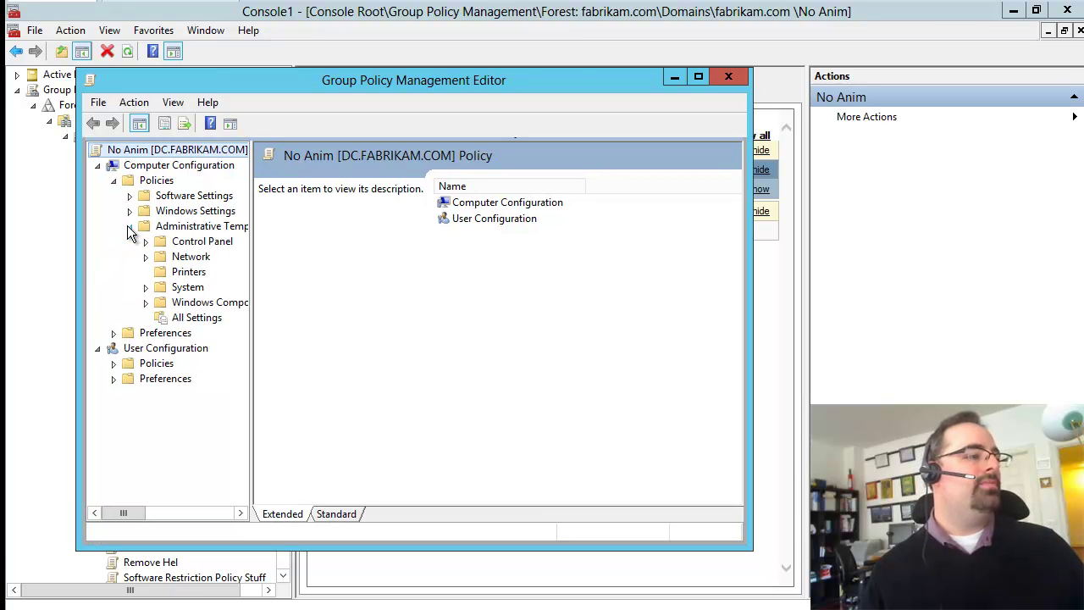
{"action": "left_click", "coordinate": [147, 288]}
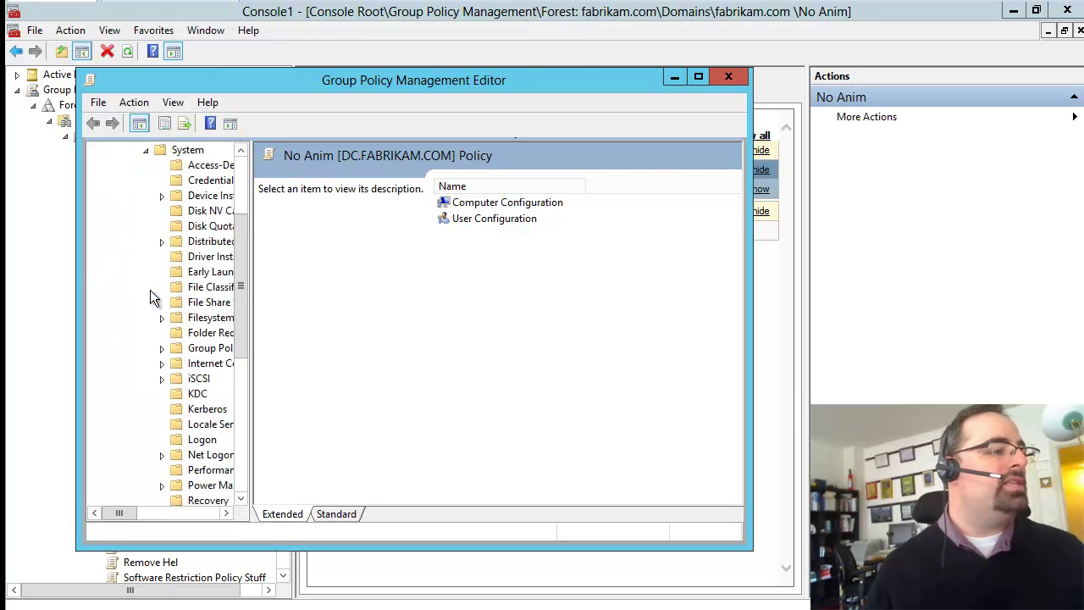
{"action": "left_click", "coordinate": [196, 442]}
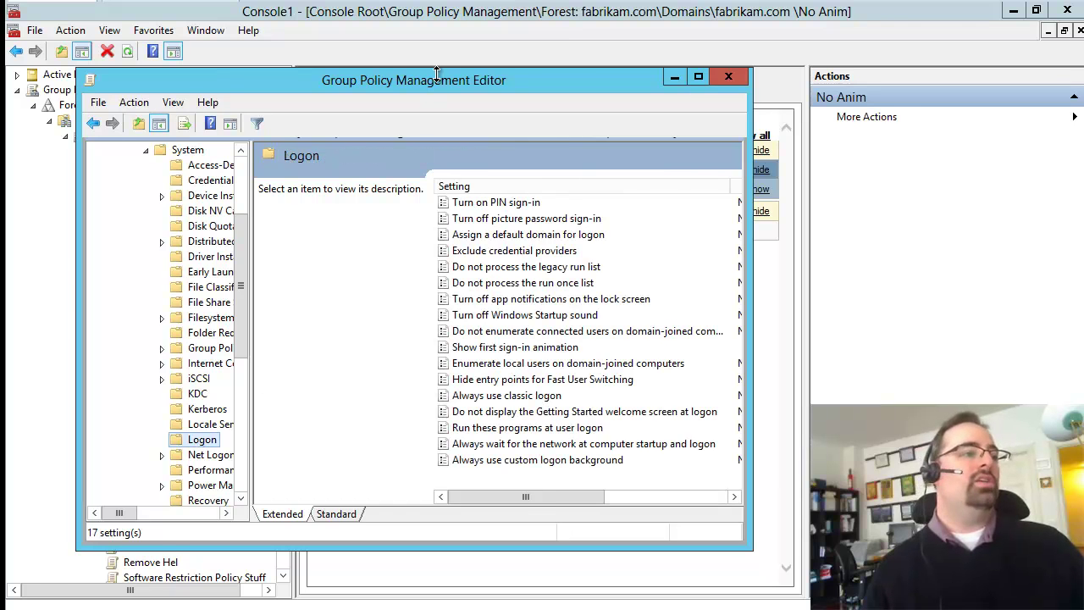
Step: Examine the state and help text of the "Show first sign-in animation" setting, and close it without changes
{"action": "double_click", "coordinate": [436, 77]}
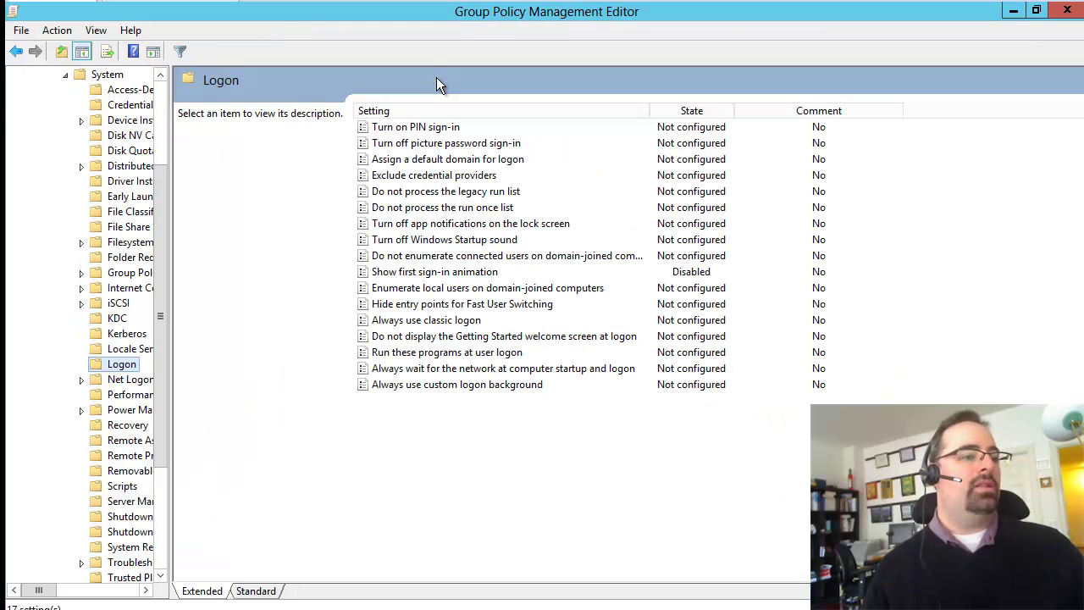
{"action": "left_click", "coordinate": [401, 274]}
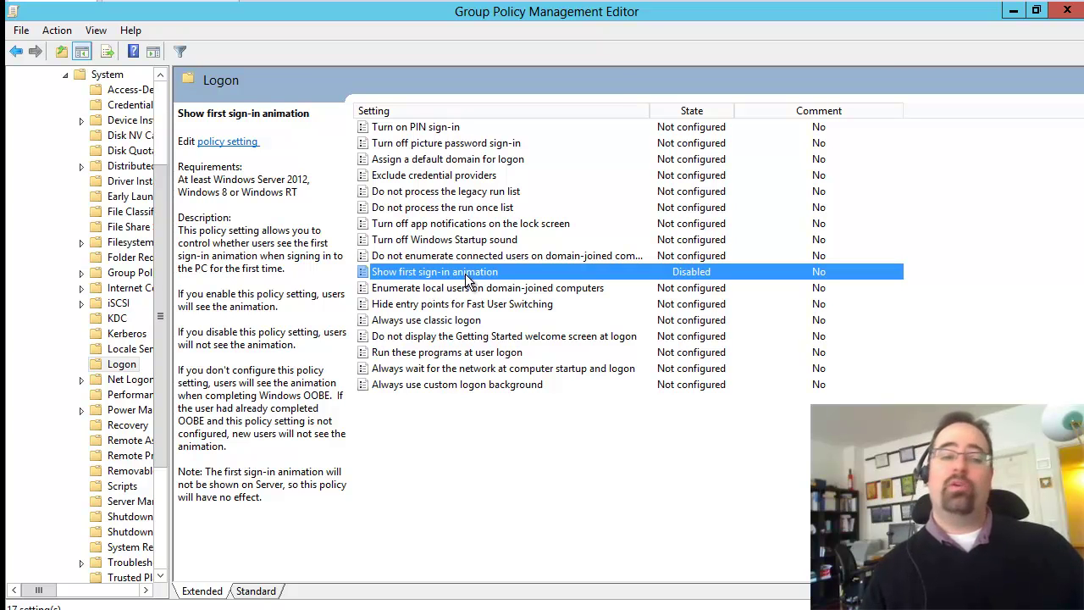
{"action": "double_click", "coordinate": [465, 274]}
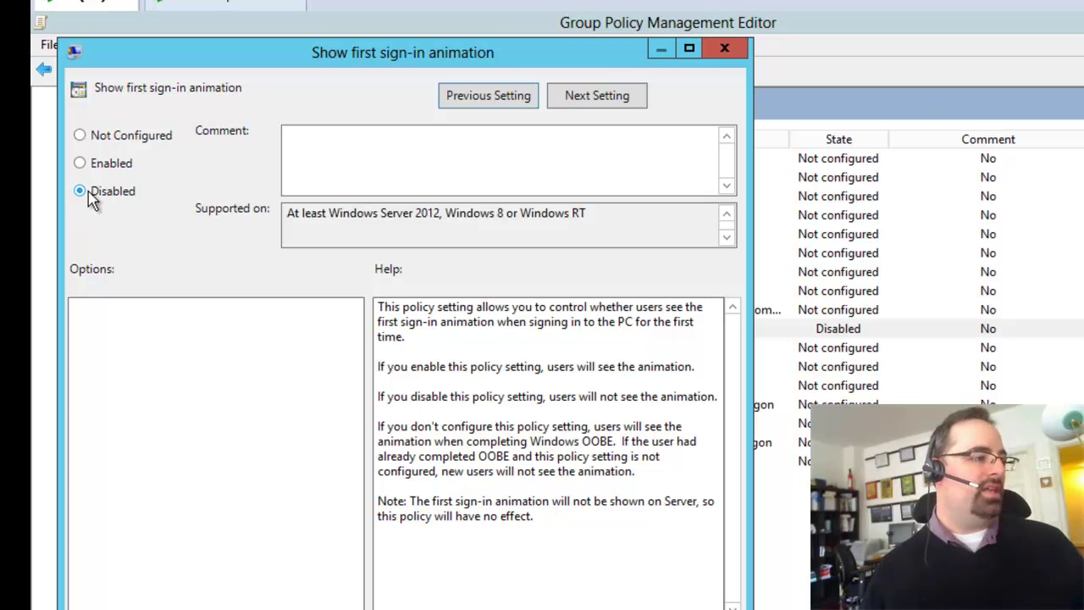
{"action": "key", "text": "Escape"}
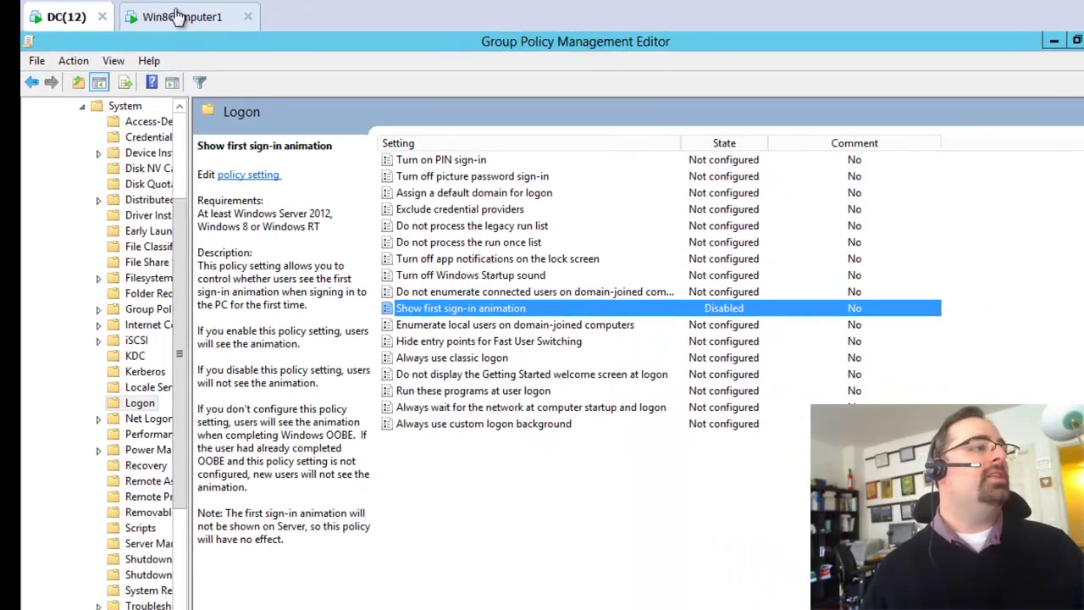
Step: Switch to Win8Computer1 and sign back in as westsalesuser8
{"action": "left_click", "coordinate": [174, 24]}
{"action": "left_click", "coordinate": [364, 230]}
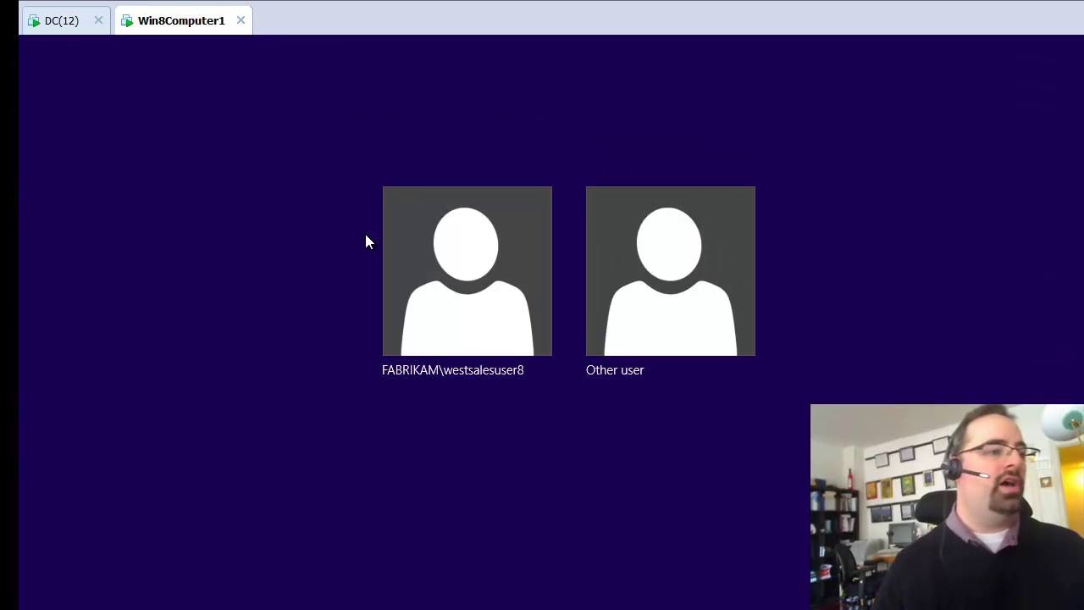
{"action": "left_click", "coordinate": [487, 280]}
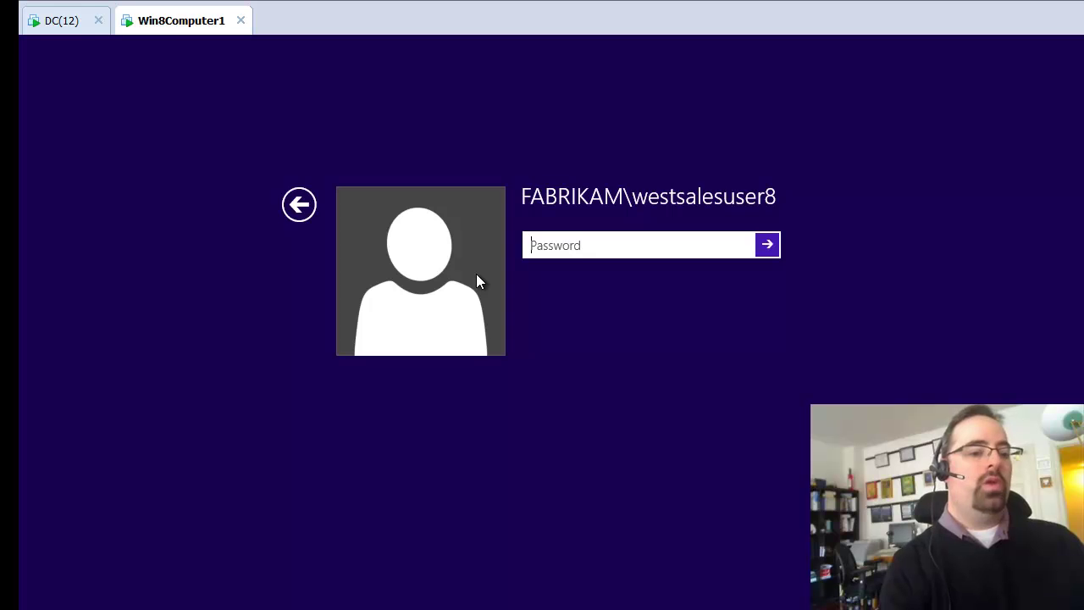
{"action": "key", "text": "Return"}
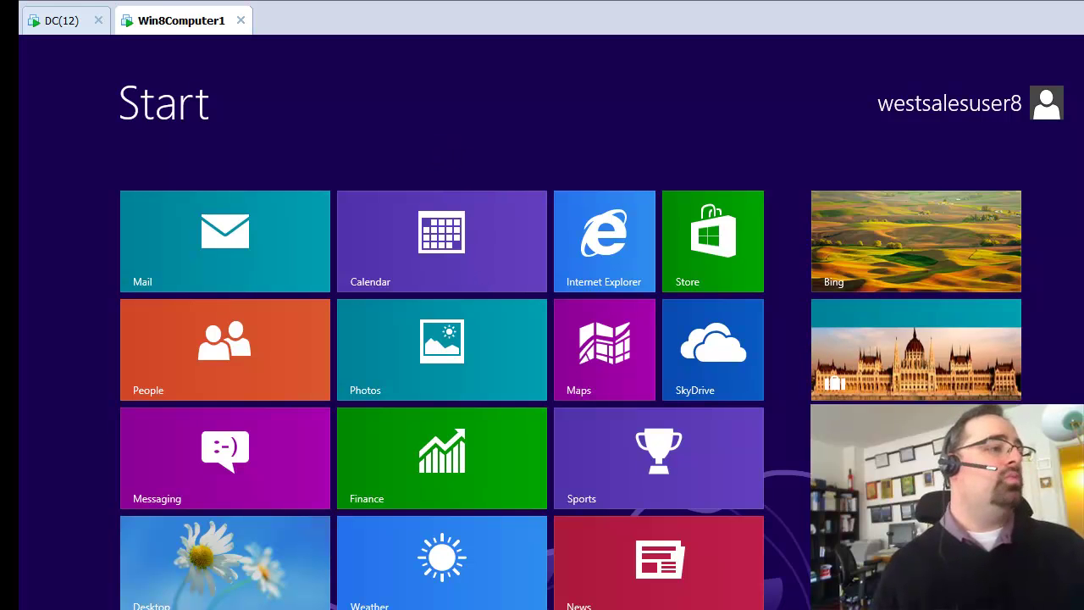
Step: Open a Command Prompt from the desktop and refresh Group Policy with gpupdate
{"action": "left_click", "coordinate": [226, 547]}
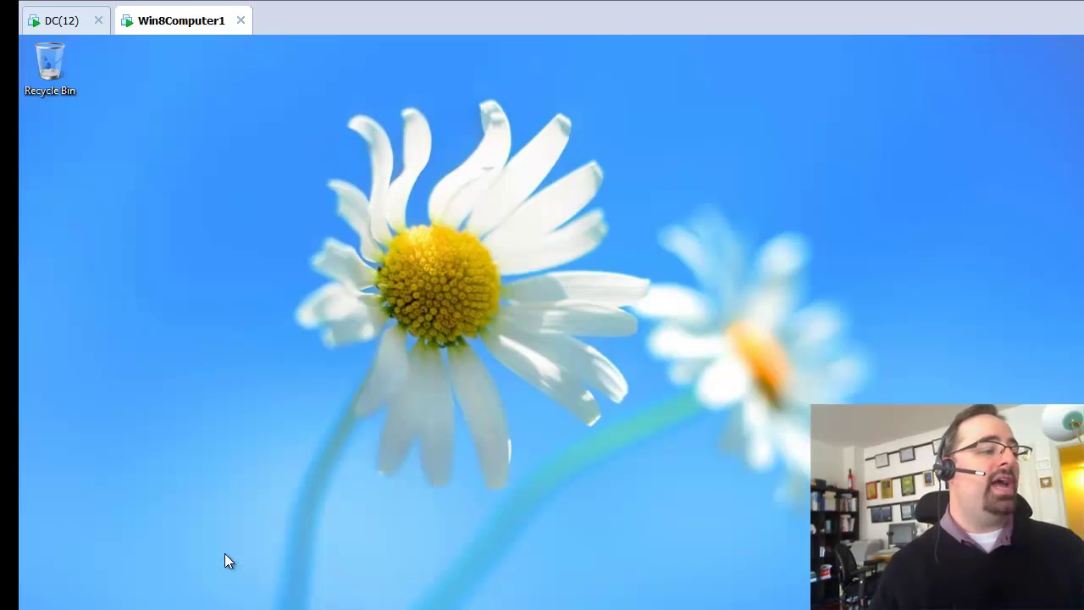
{"action": "key", "text": "super"}
{"action": "type", "text": "cmd"}
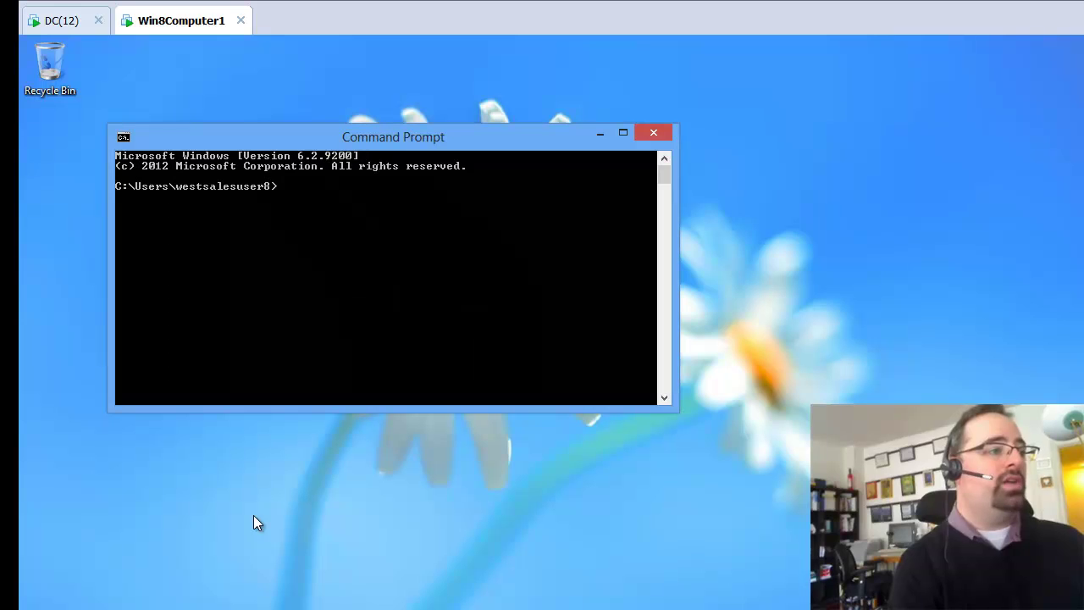
{"action": "type", "text": "date"}
{"action": "key", "text": "Return"}
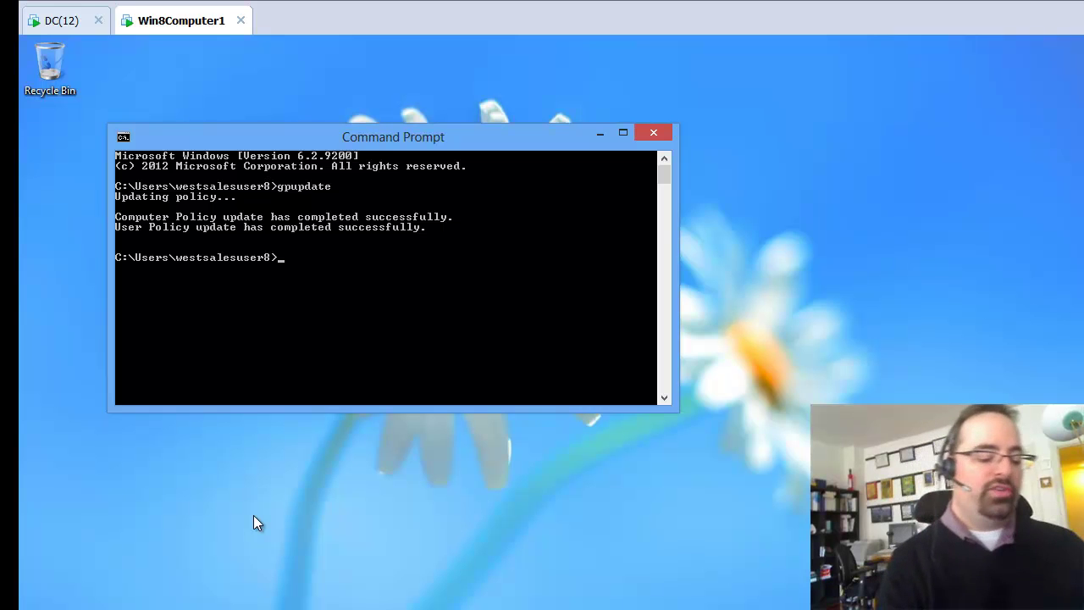
Step: Sign westsalesuser8 out again after the policy refresh
{"action": "key", "text": "ctrl+alt+Delete"}
{"action": "key", "text": "Down"}
{"action": "key", "text": "Return"}
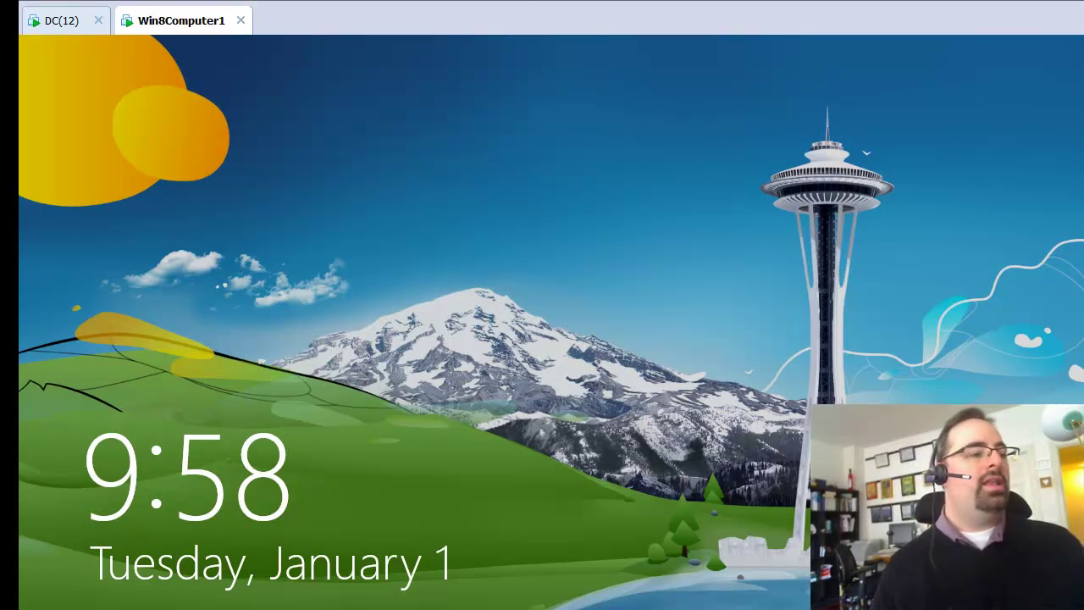
Step: Sign in to the FABRIKAM domain through the other-user option as westsalesuser7
{"action": "left_click", "coordinate": [395, 447]}
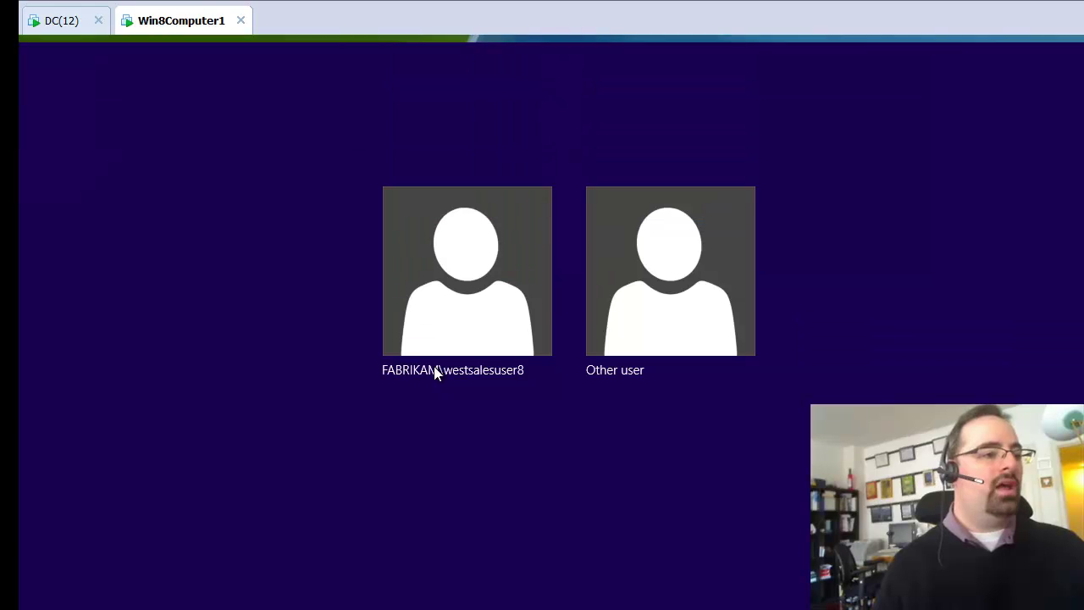
{"action": "left_click", "coordinate": [640, 306]}
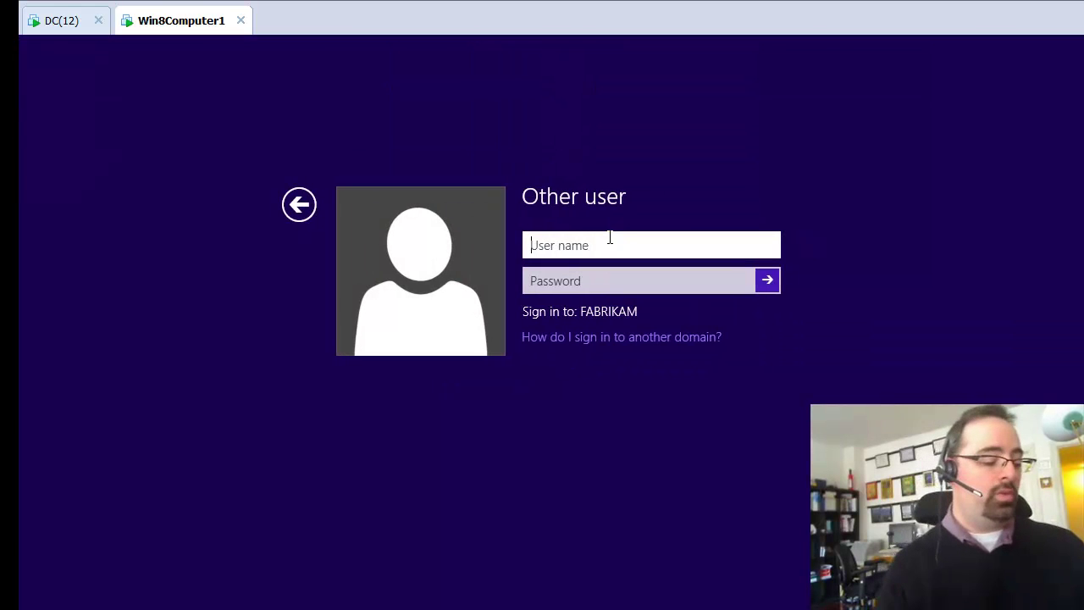
{"action": "type", "text": "westsalesuser"}
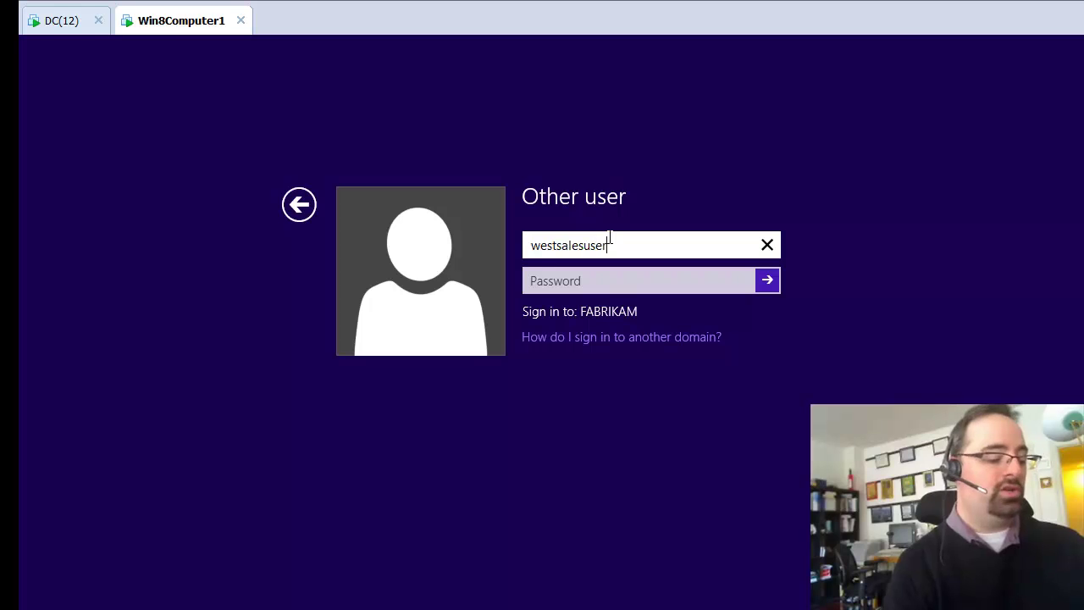
{"action": "type", "text": "7"}
{"action": "key", "text": "Return"}
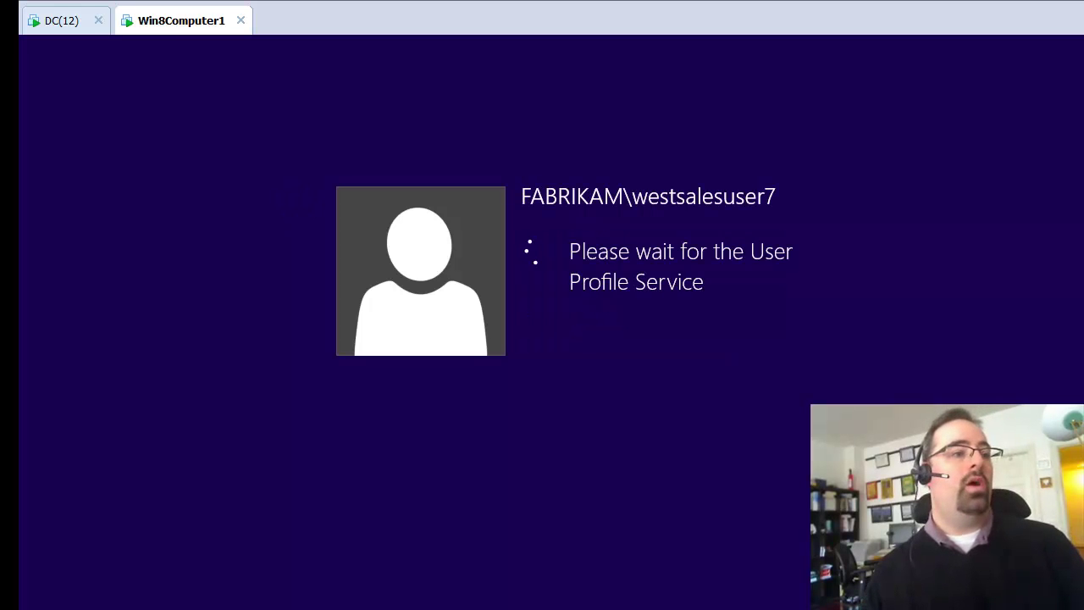